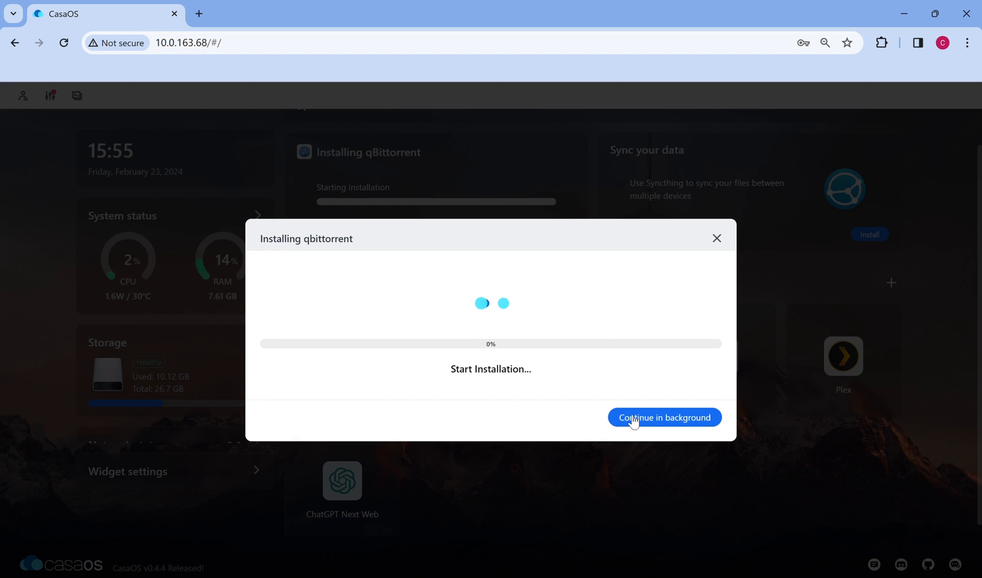
Let the qBittorrent installation continue in the background and return to the dashboard
left_click(635, 418)
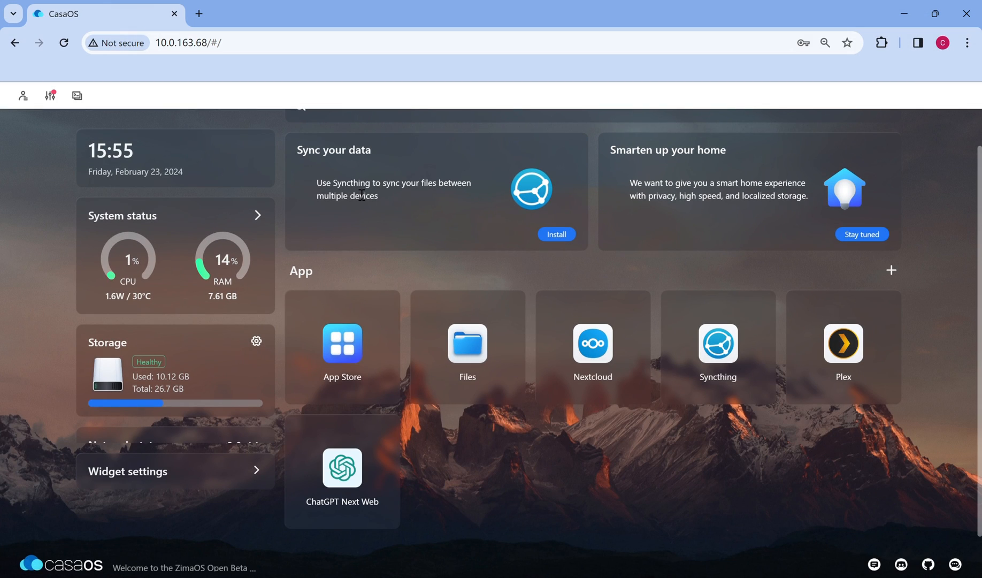
Install qBittorrent from the App Store search results and launch its Web UI login page
left_click(342, 343)
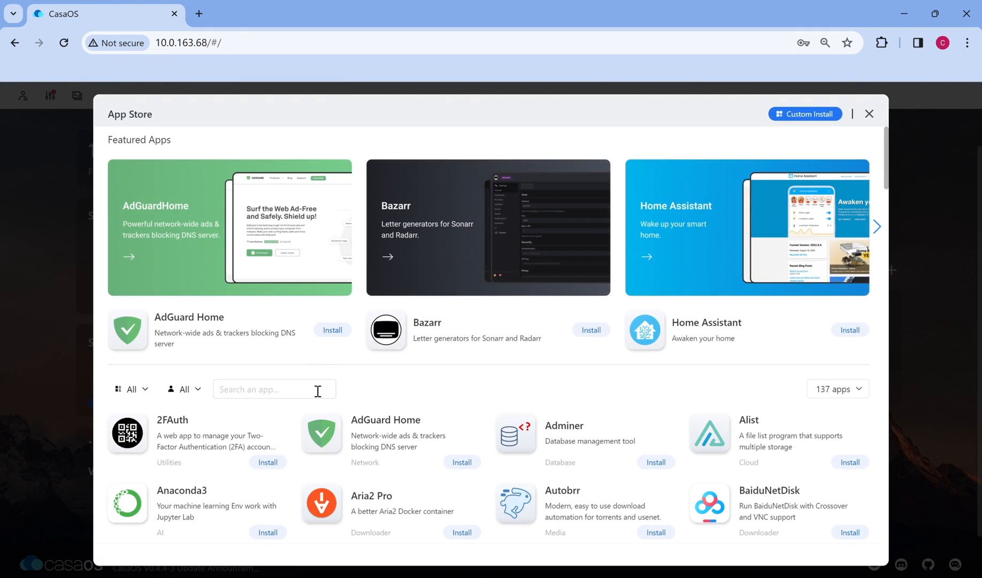
type("qb")
left_click(267, 462)
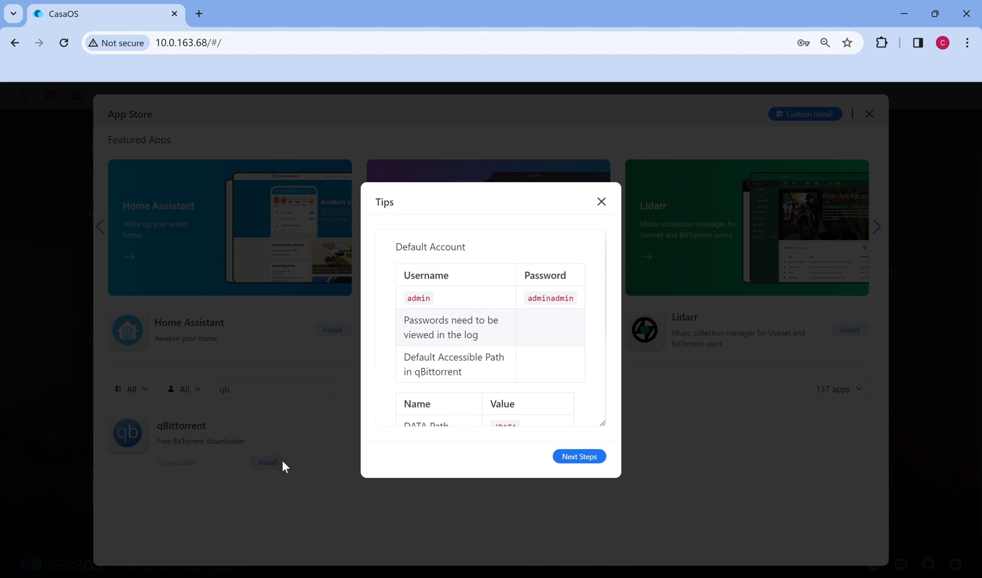
left_click(568, 456)
left_click(467, 469)
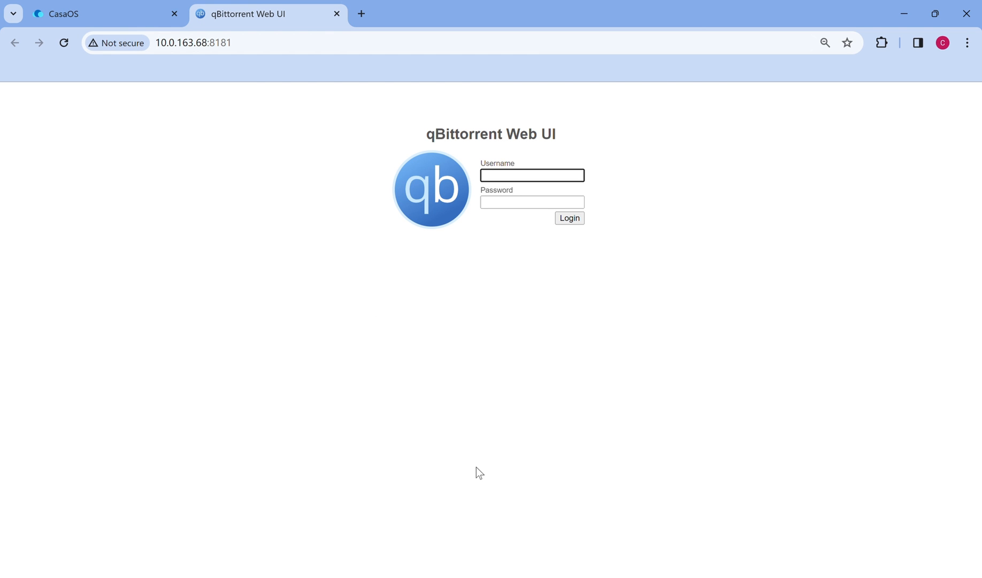
type("admin")
Copy the temporary admin password from the qBittorrent container logs in CasaOS
left_click(82, 17)
left_click(514, 434)
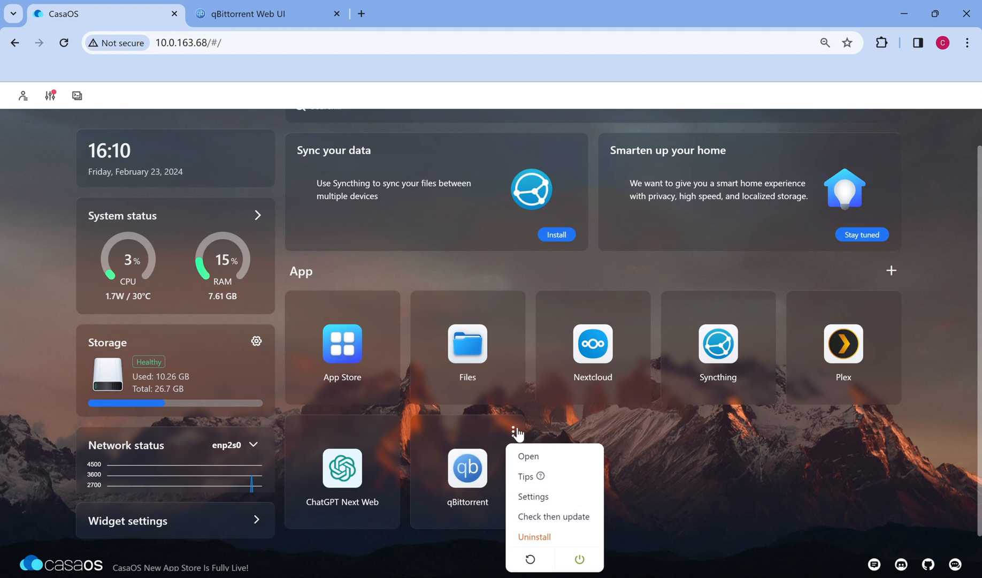
left_click(538, 496)
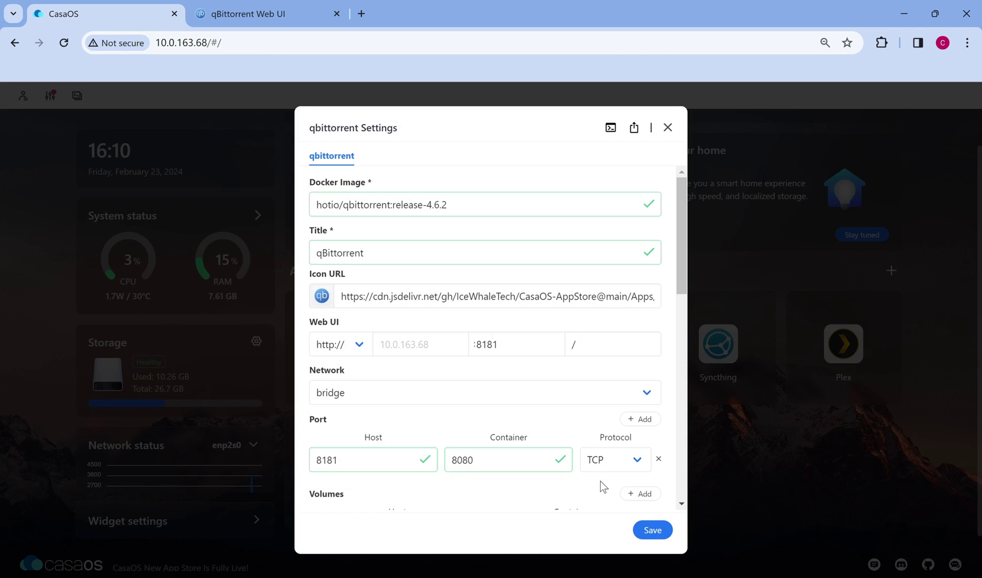
left_click(611, 128)
left_click(317, 164)
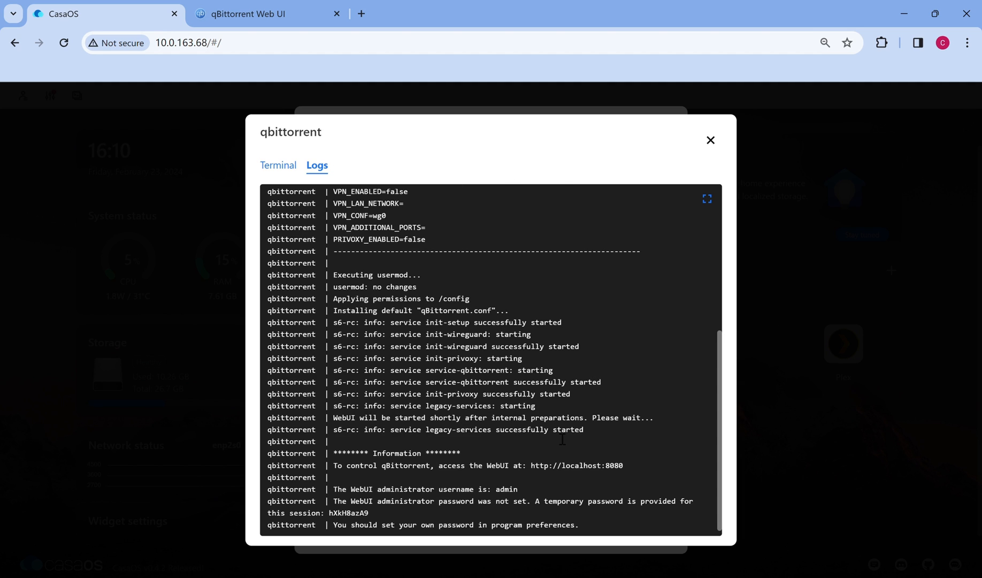
double_click(336, 513)
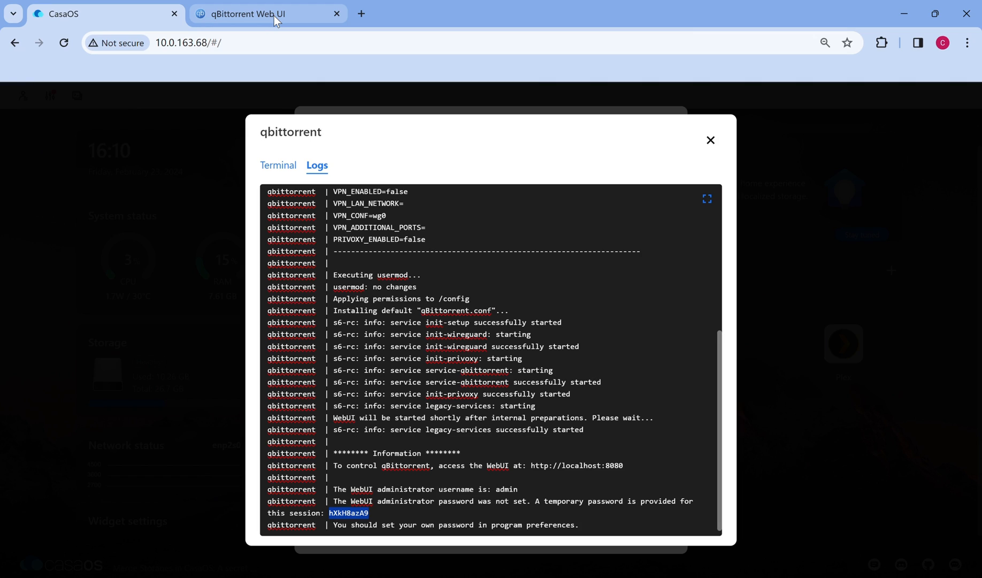
Paste the temporary password into the Web UI login page and log in as admin
left_click(248, 14)
left_click(531, 200)
key("ctrl+v")
left_click(568, 217)
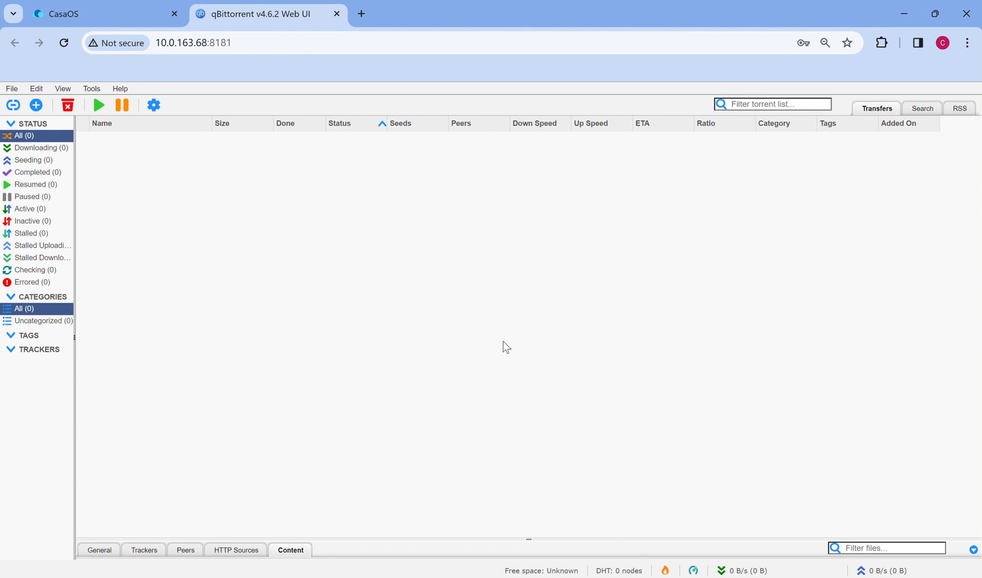
Add a local .torrent file so the 796.2 MiB torrent starts downloading
left_click(35, 106)
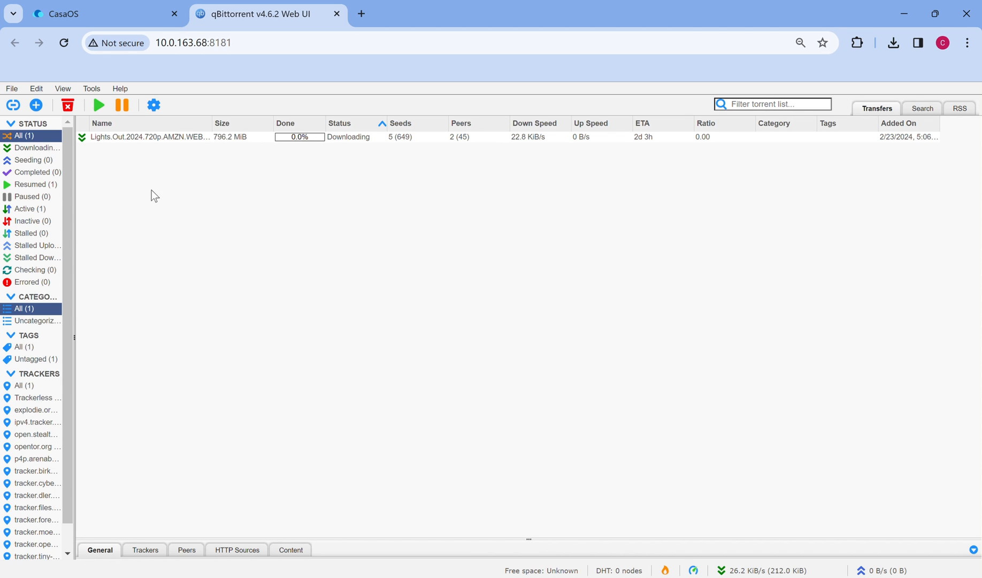
left_click(154, 104)
left_click(351, 147)
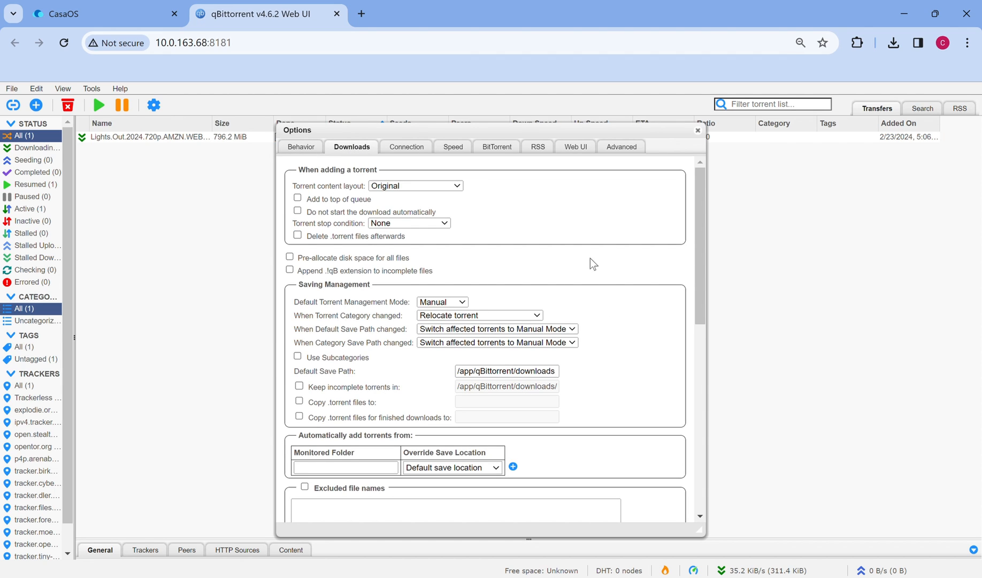
left_click(406, 147)
left_click(453, 146)
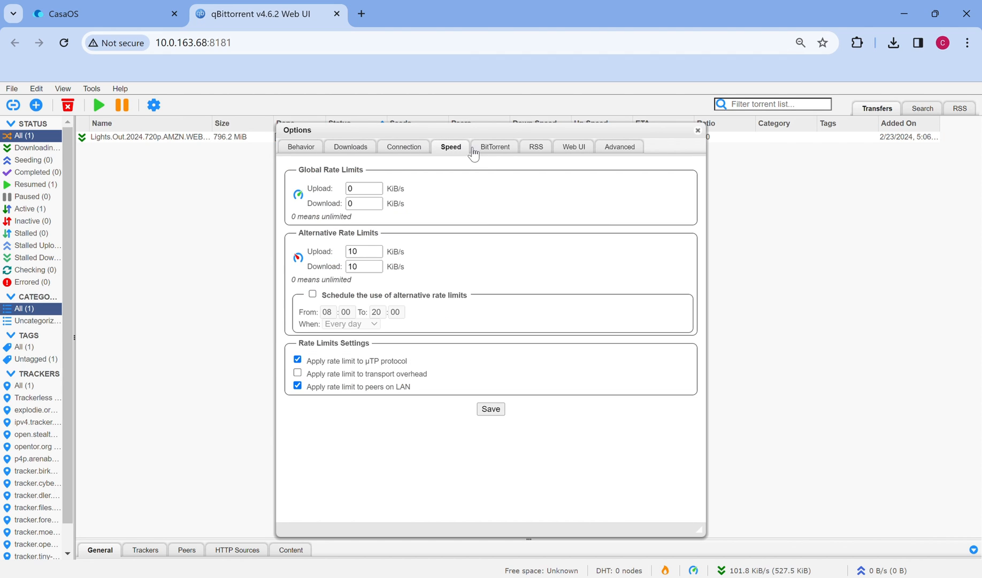
left_click(496, 146)
left_click(698, 130)
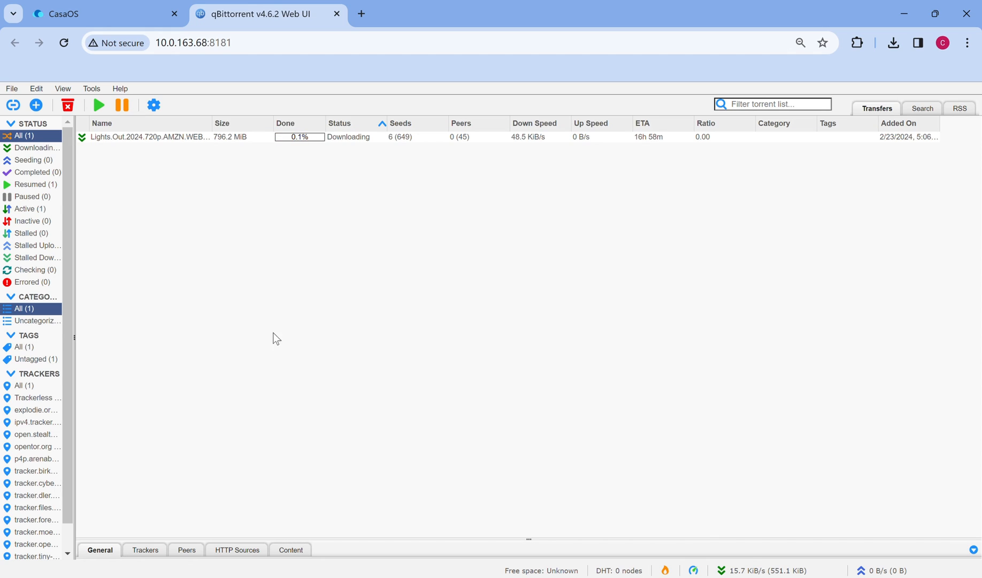
left_click(234, 550)
left_click(290, 551)
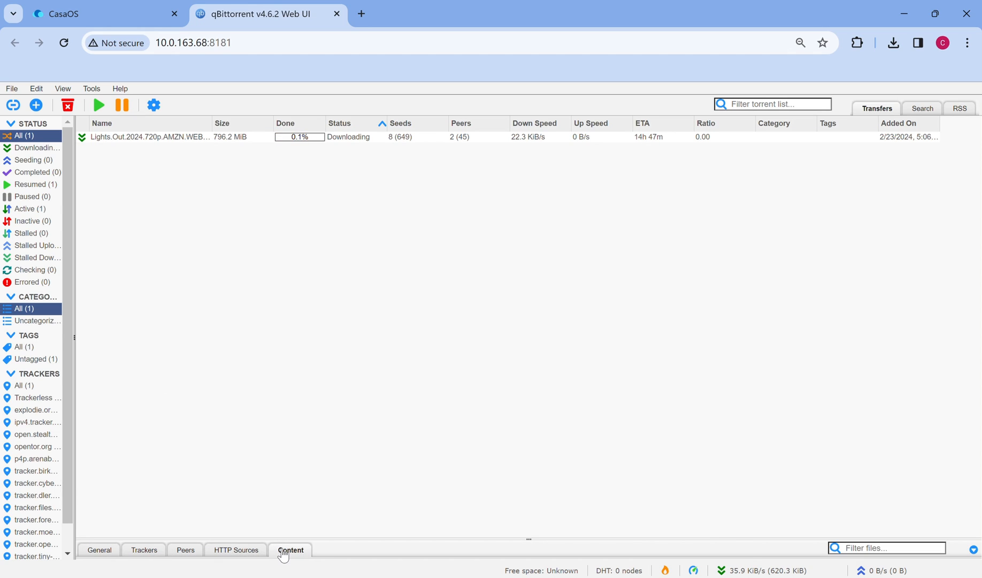
left_click(186, 549)
left_click(145, 550)
left_click(100, 550)
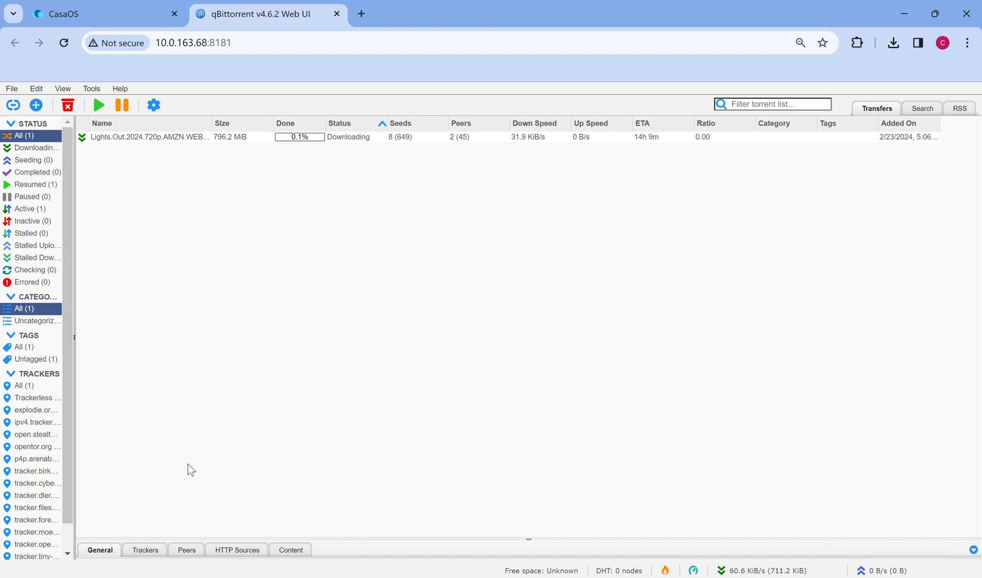